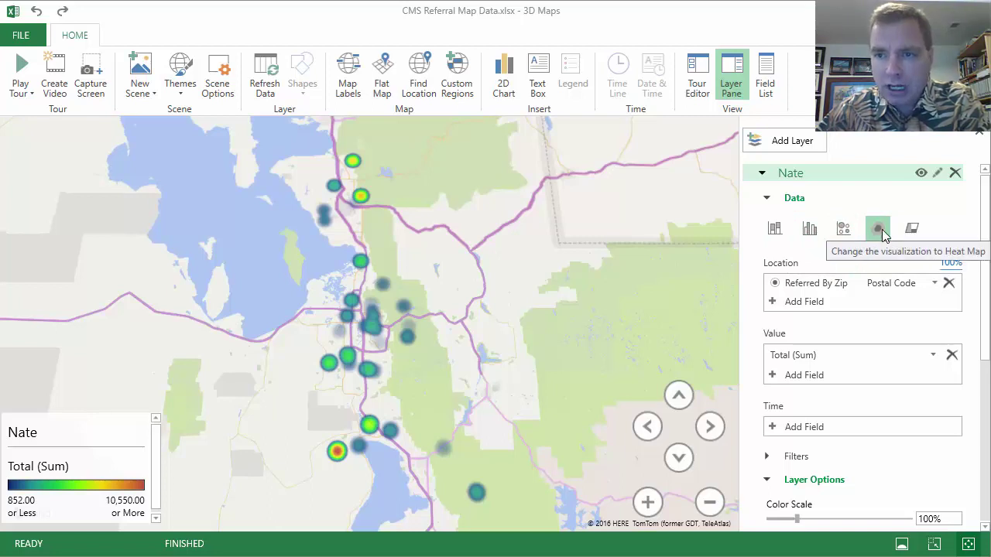
# Step: Switch the Nate layer from Heat Map to the Region visualization, shading zip areas by Total (Sum)
pyautogui.click(914, 230)
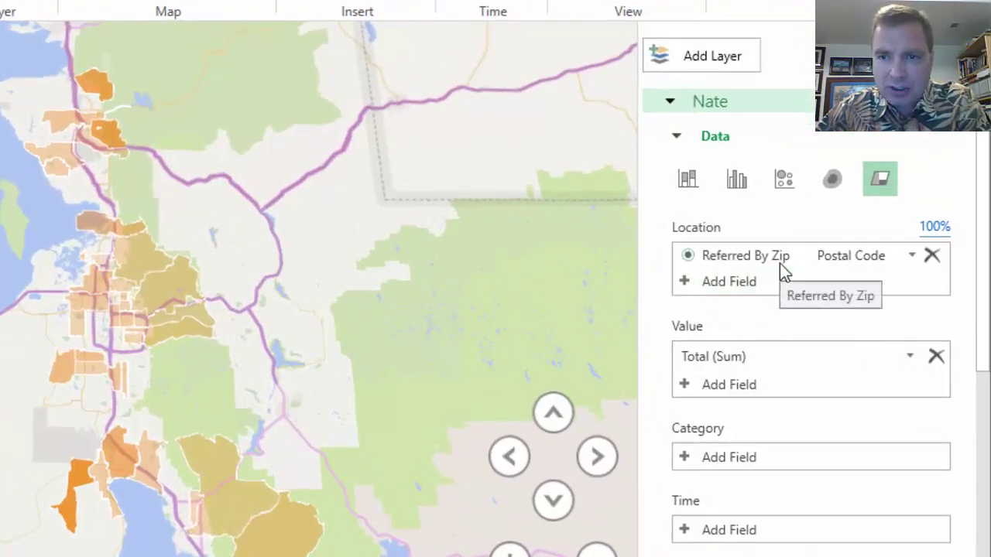
pyautogui.moveTo(99, 89)
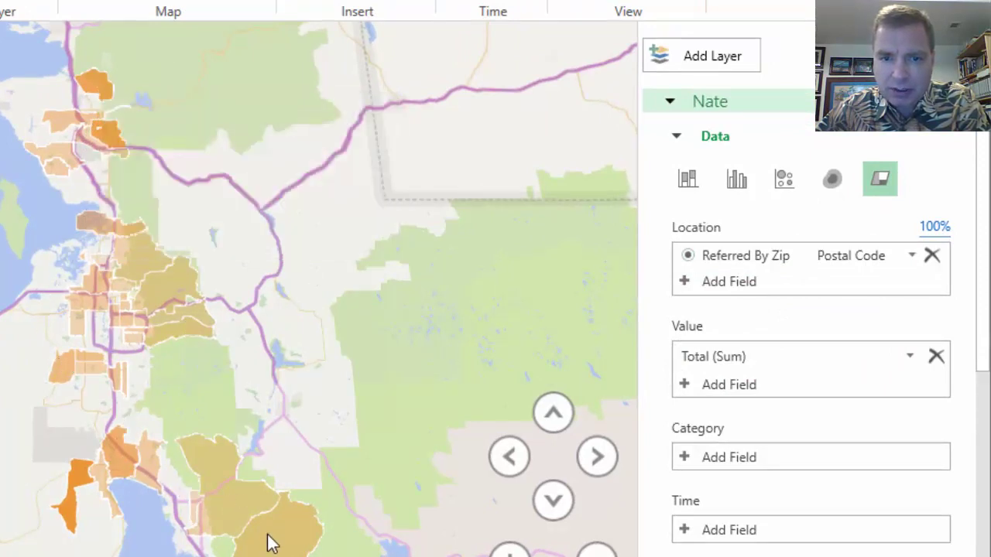
pyautogui.moveTo(268, 546)
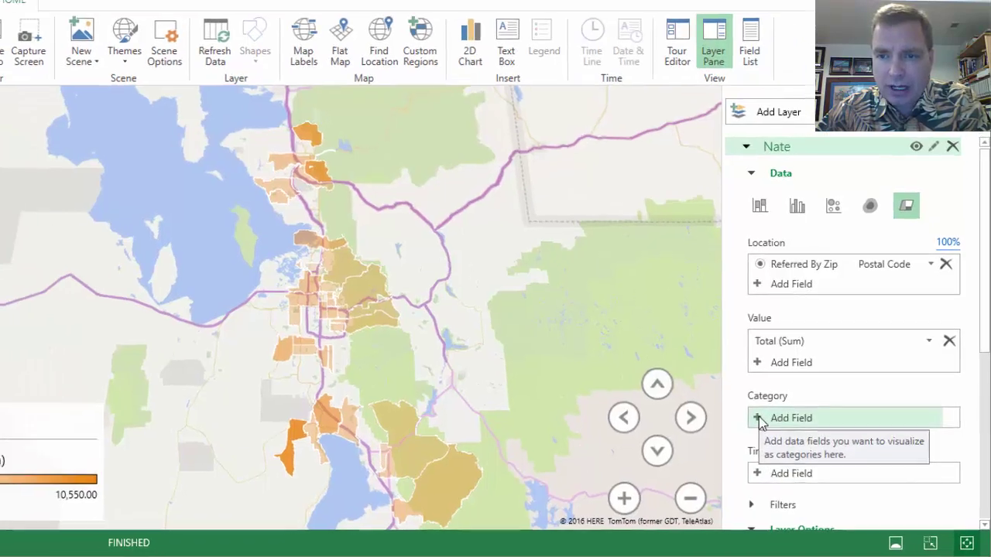
# Step: Add Hospital or Provider as the Category field and enlarge the legend to show both categories
pyautogui.click(774, 429)
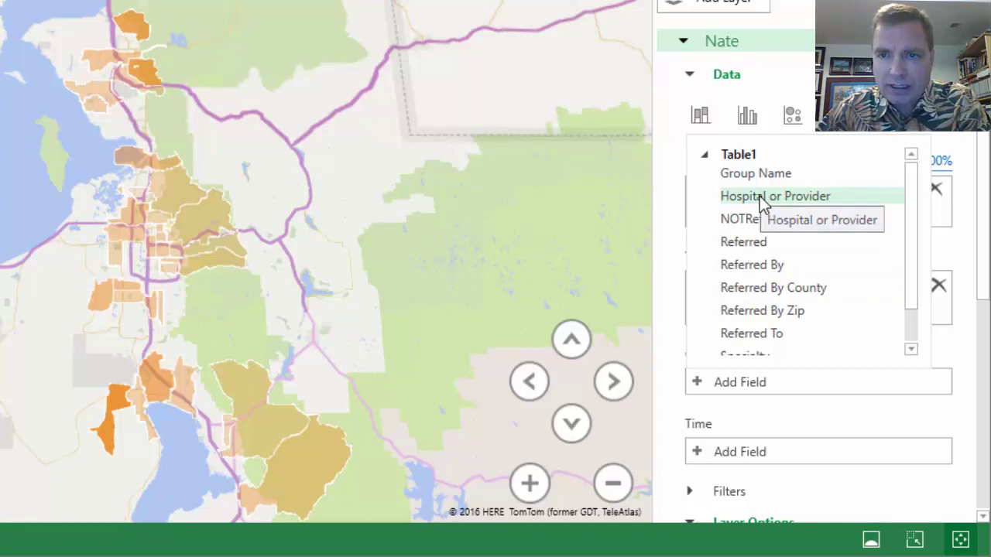
pyautogui.click(762, 203)
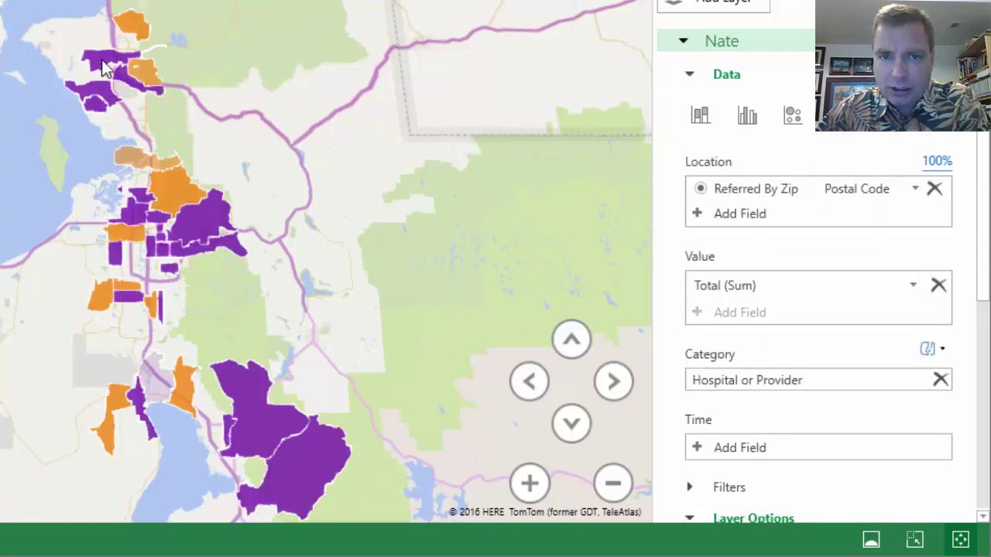
pyautogui.moveTo(106, 68)
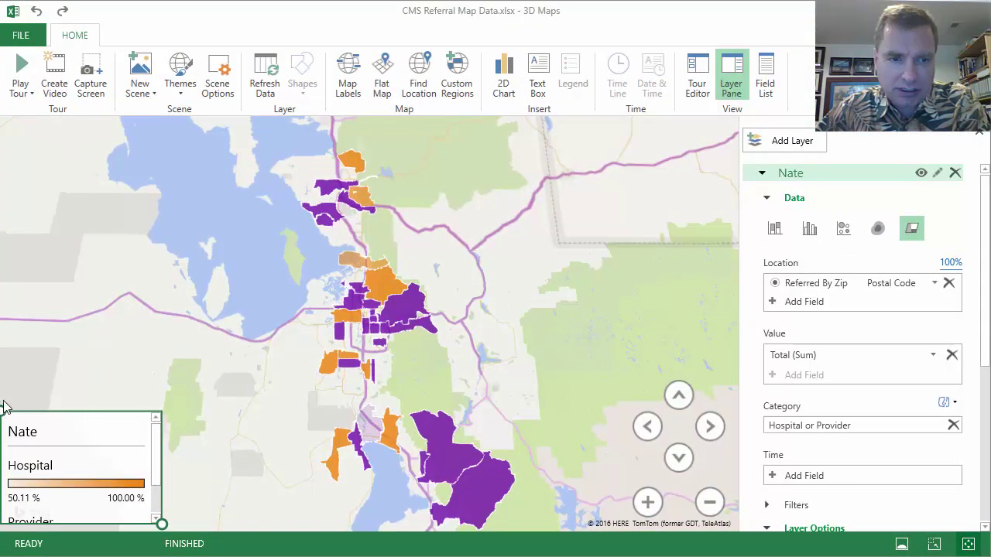
pyautogui.moveTo(3, 402); pyautogui.dragTo(6, 358)
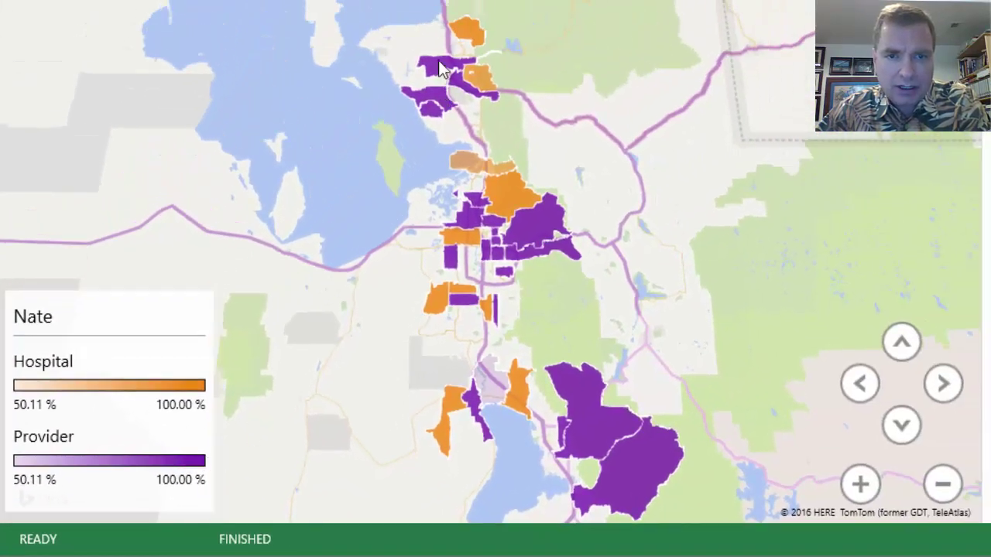
pyautogui.moveTo(442, 68)
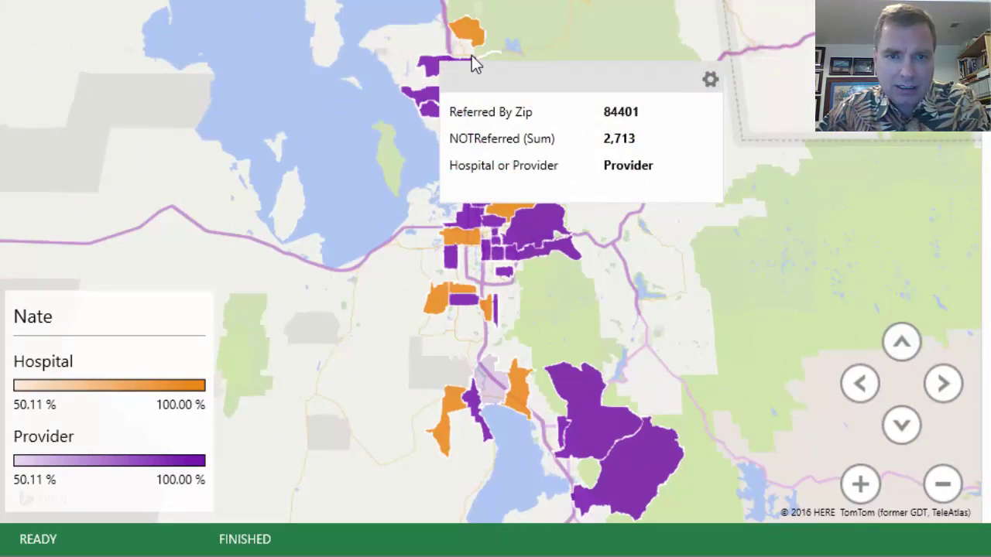
pyautogui.moveTo(480, 36)
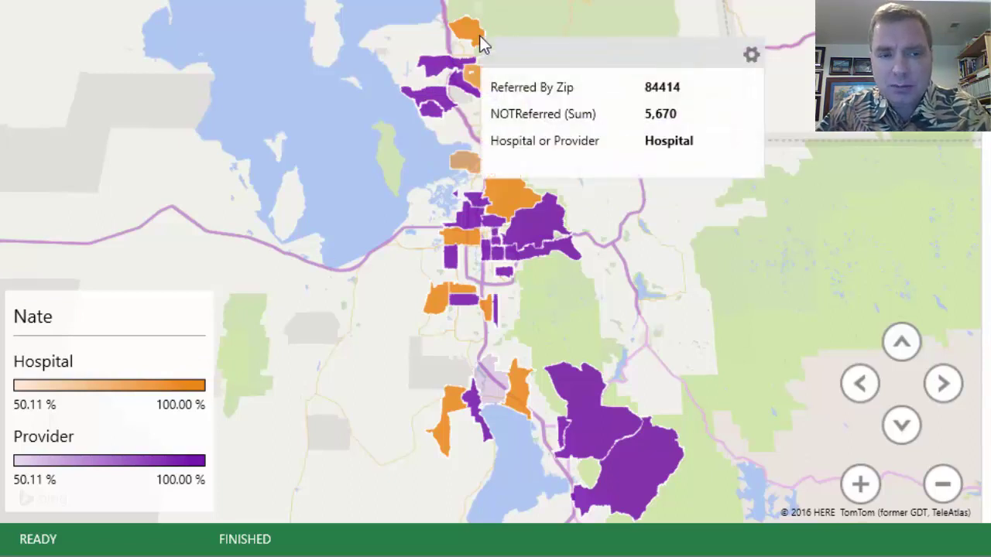
pyautogui.click(133, 366)
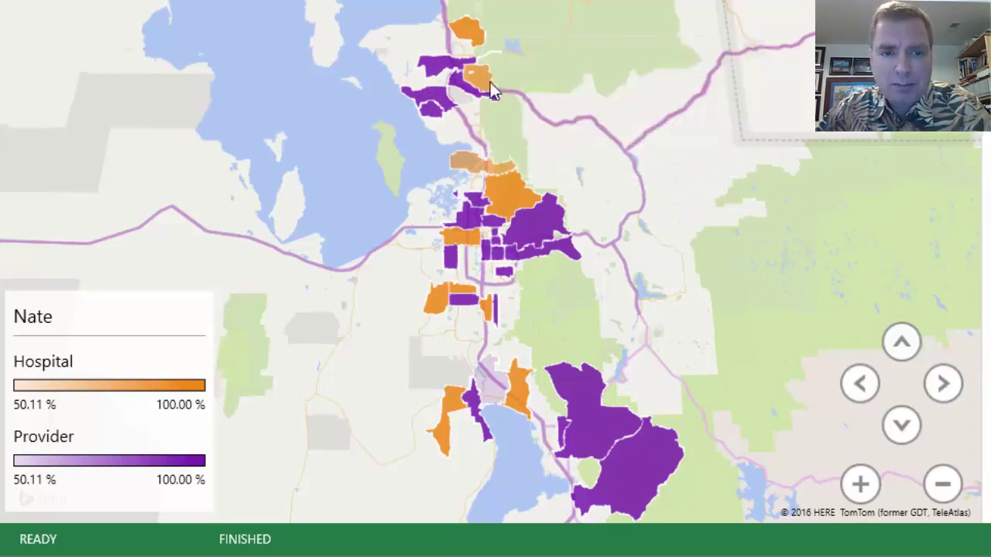
pyautogui.moveTo(529, 212)
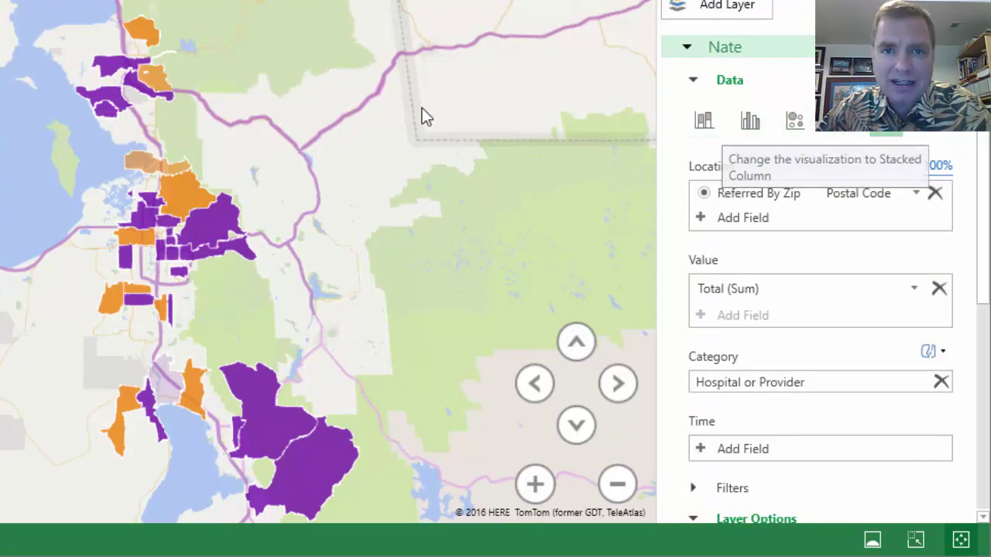
pyautogui.moveTo(142, 40)
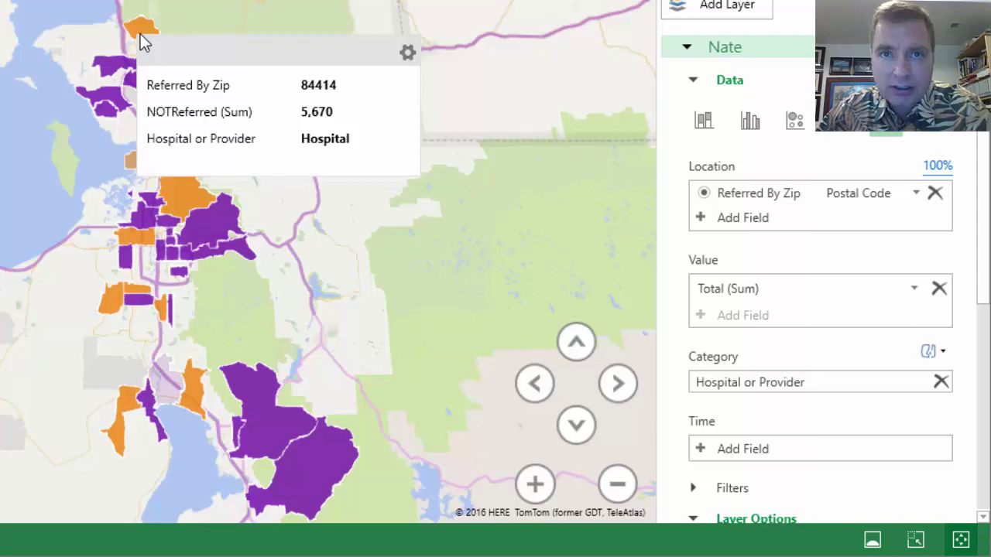
pyautogui.moveTo(124, 108)
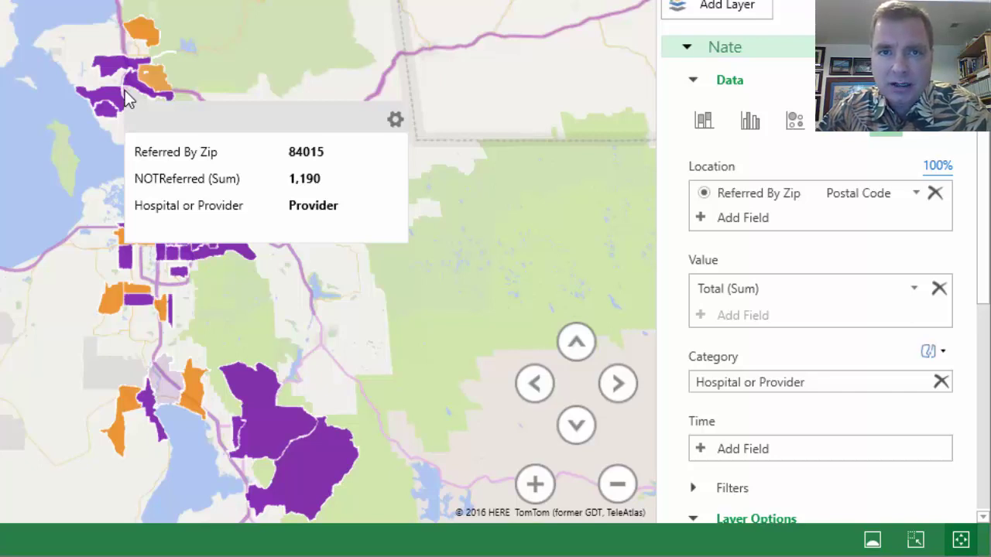
pyautogui.moveTo(234, 371)
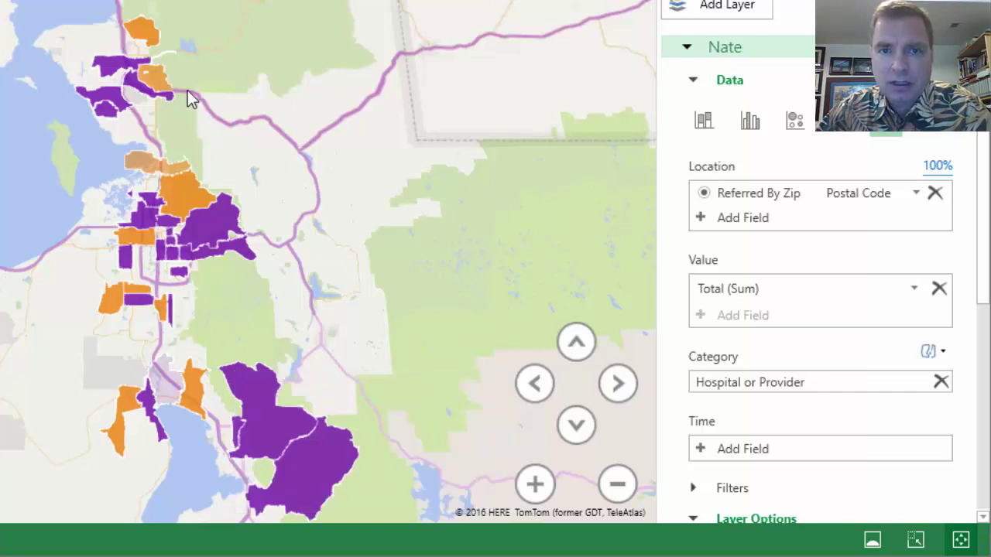
# Step: Compare the Category shading options, finally choosing Shade based on category value within location
pyautogui.click(943, 355)
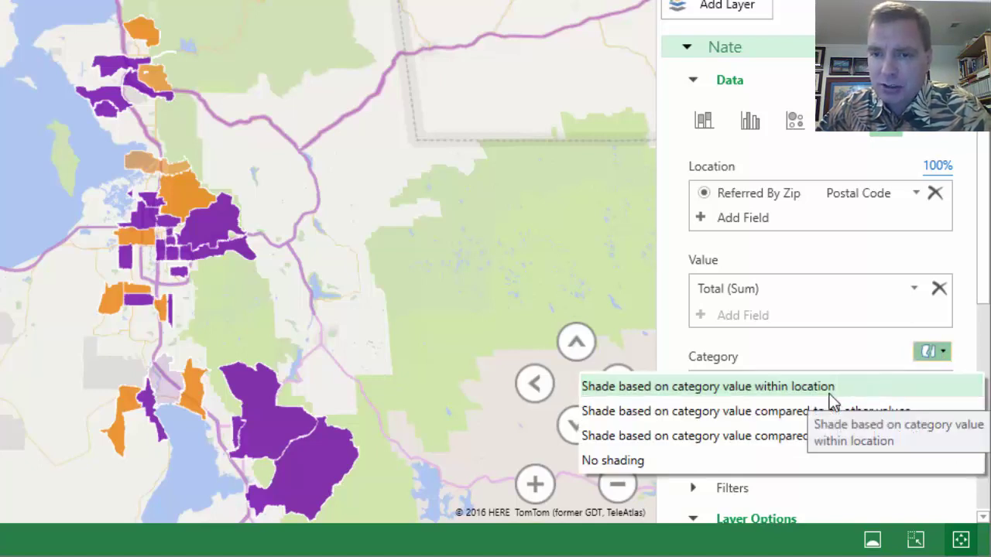
pyautogui.click(730, 422)
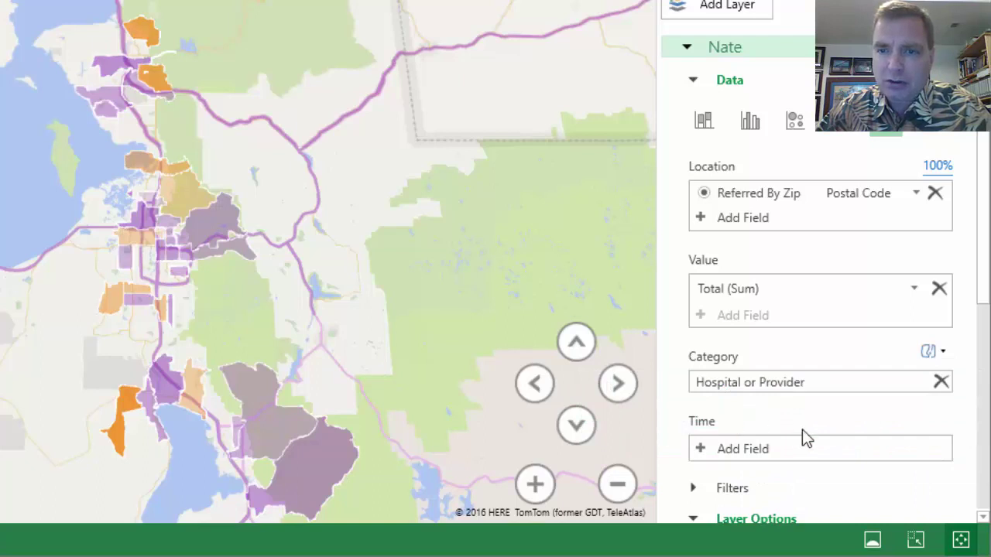
pyautogui.click(943, 353)
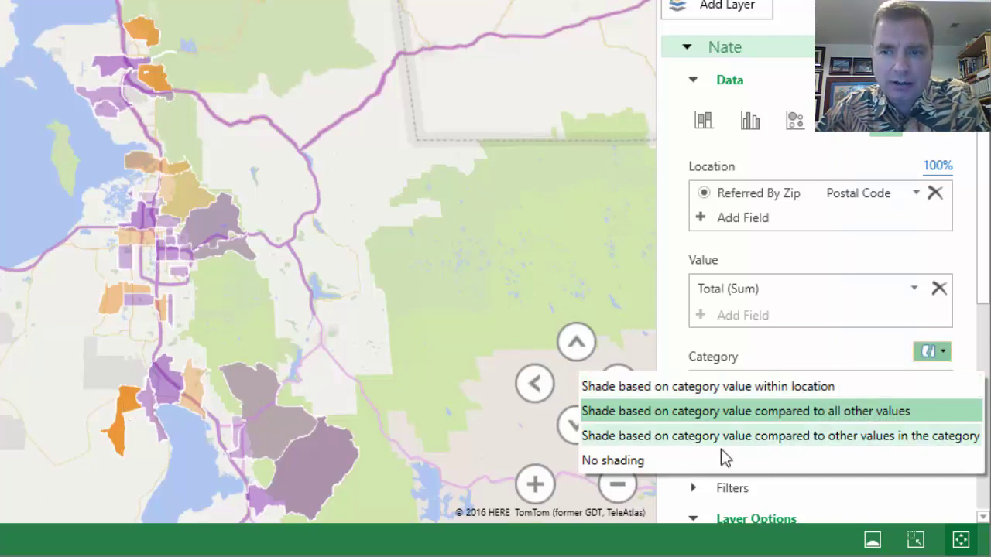
pyautogui.click(785, 438)
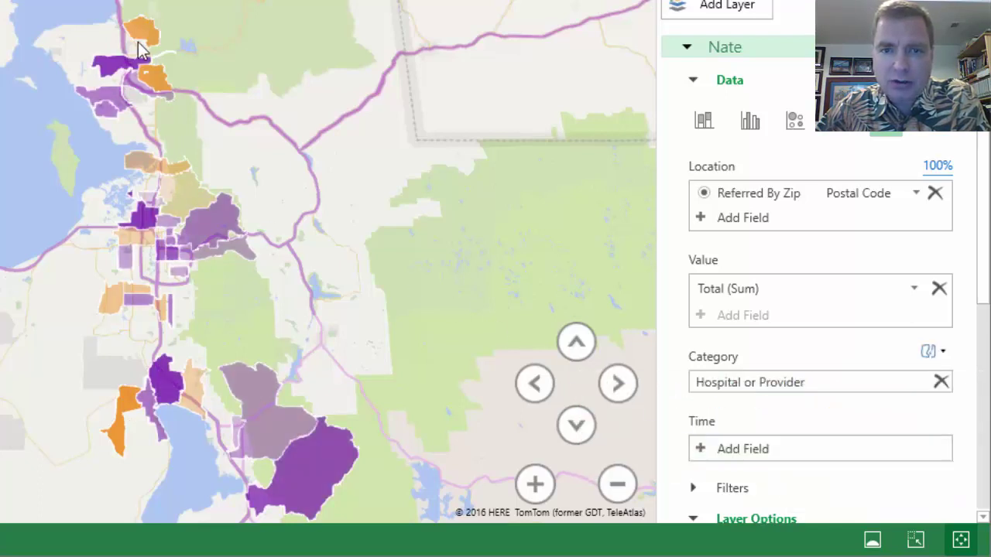
pyautogui.moveTo(132, 412)
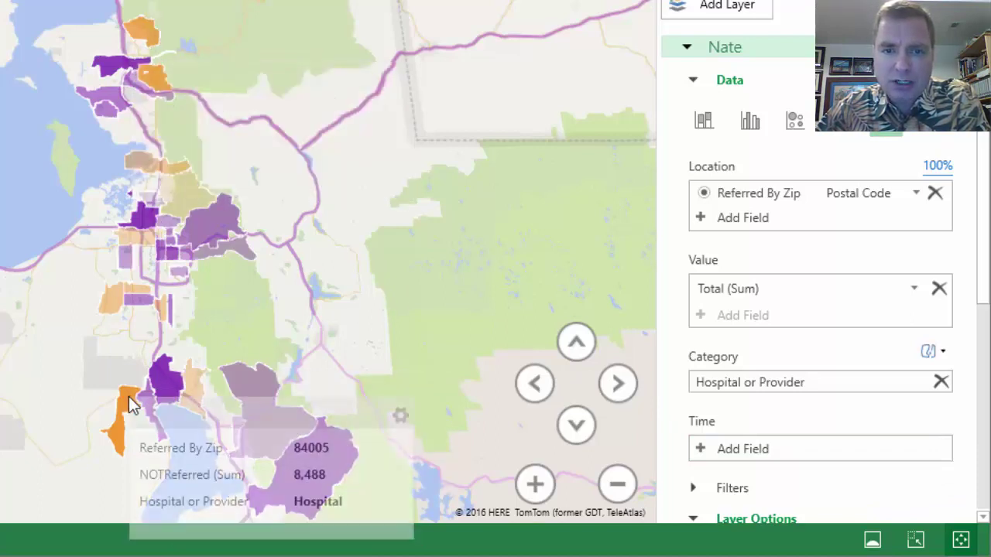
pyautogui.click(943, 352)
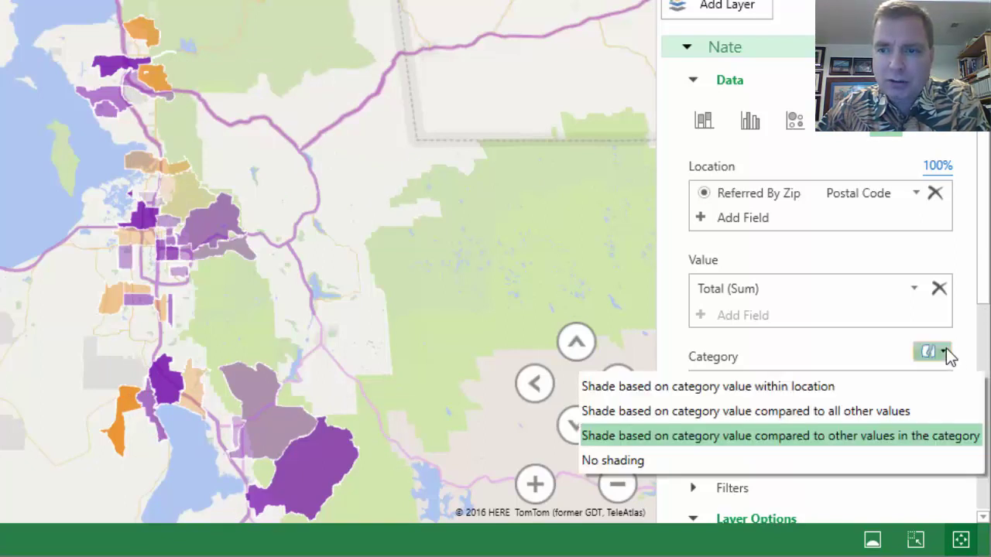
pyautogui.click(845, 387)
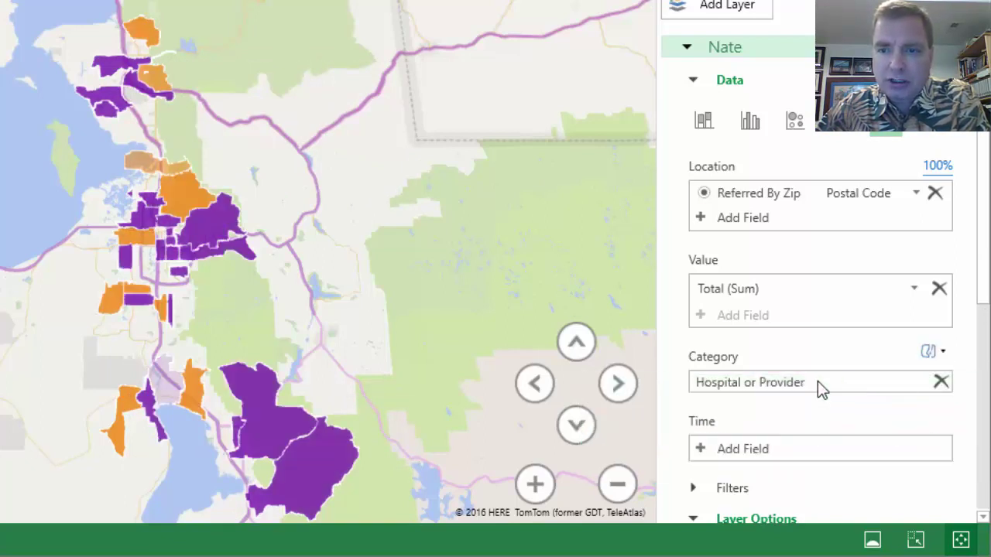
pyautogui.moveTo(139, 67)
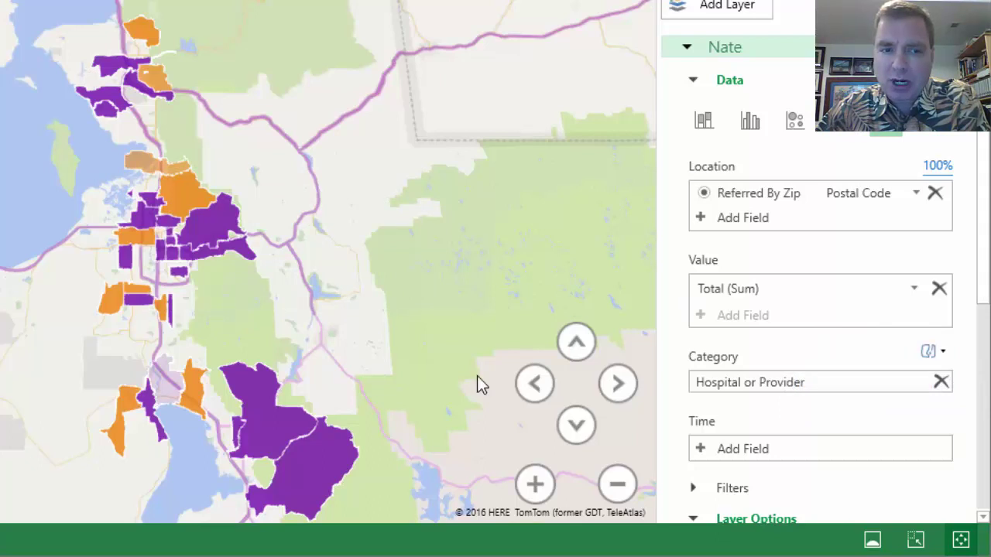
pyautogui.click(944, 353)
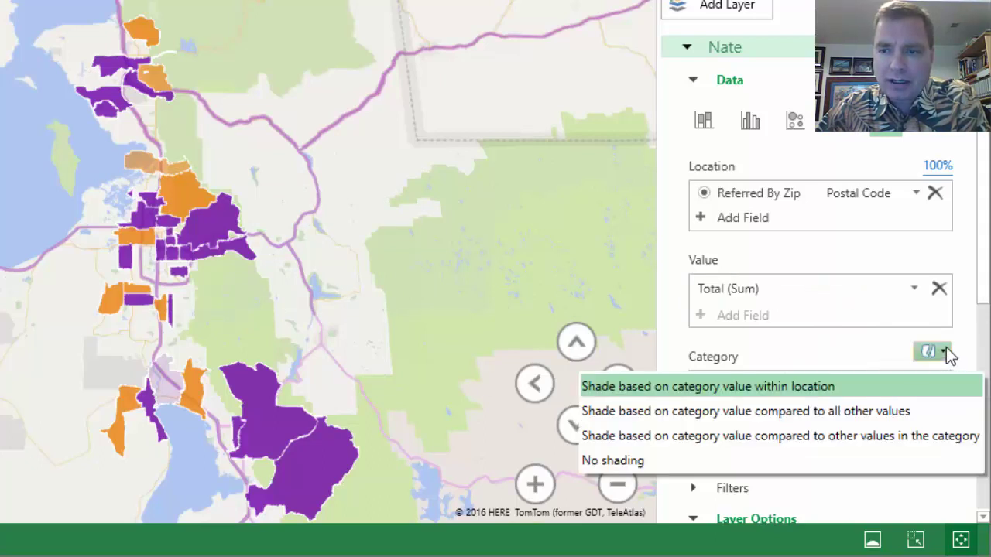
pyautogui.click(836, 413)
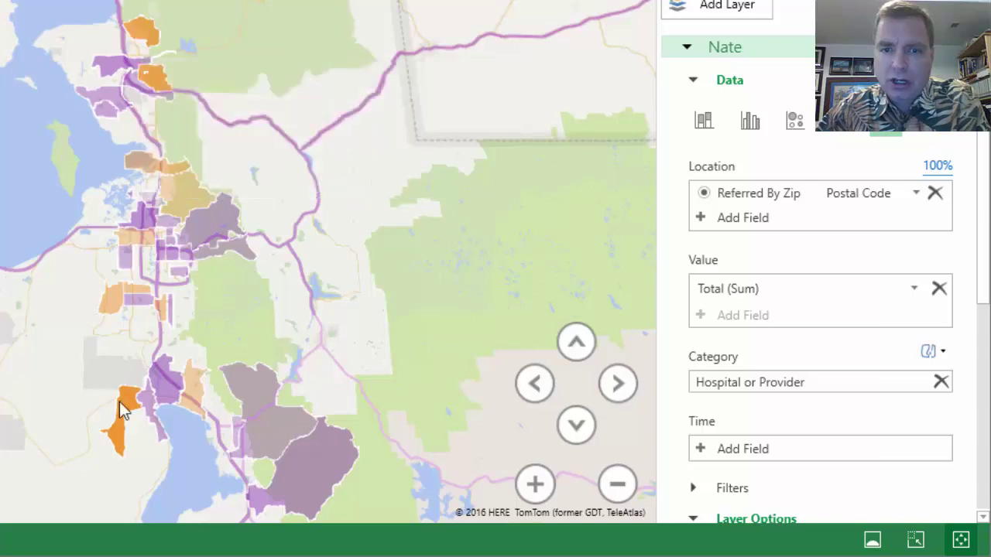
pyautogui.moveTo(128, 411)
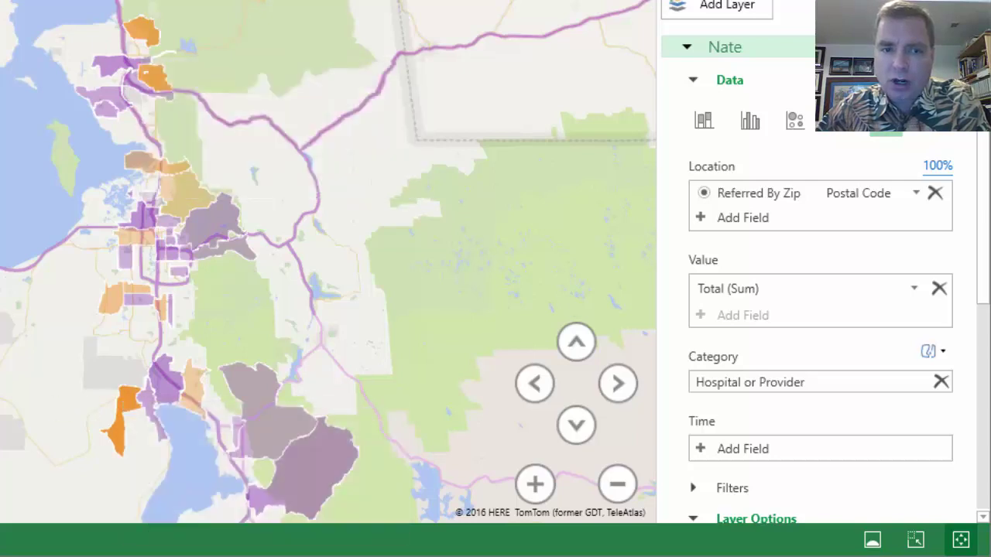
pyautogui.click(940, 352)
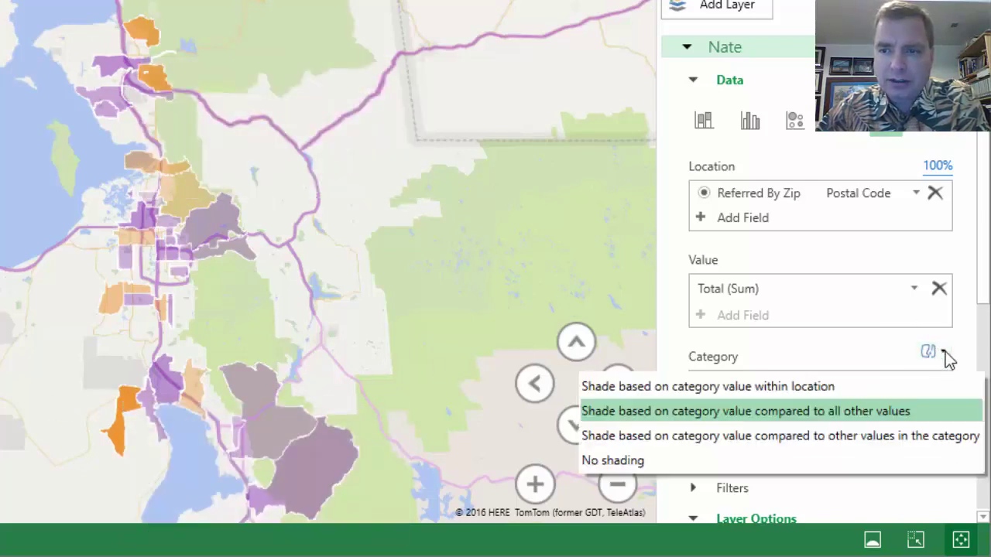
pyautogui.click(784, 438)
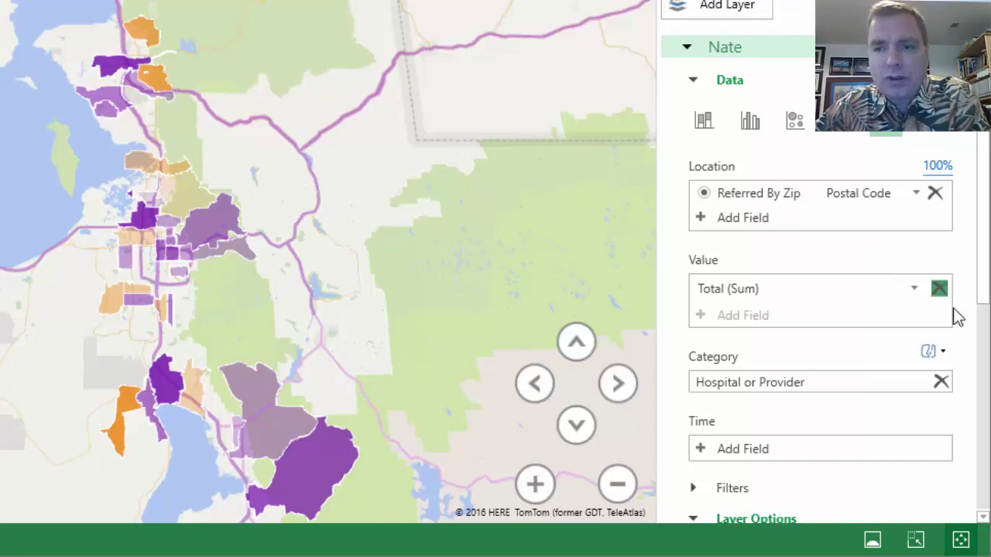
pyautogui.click(943, 353)
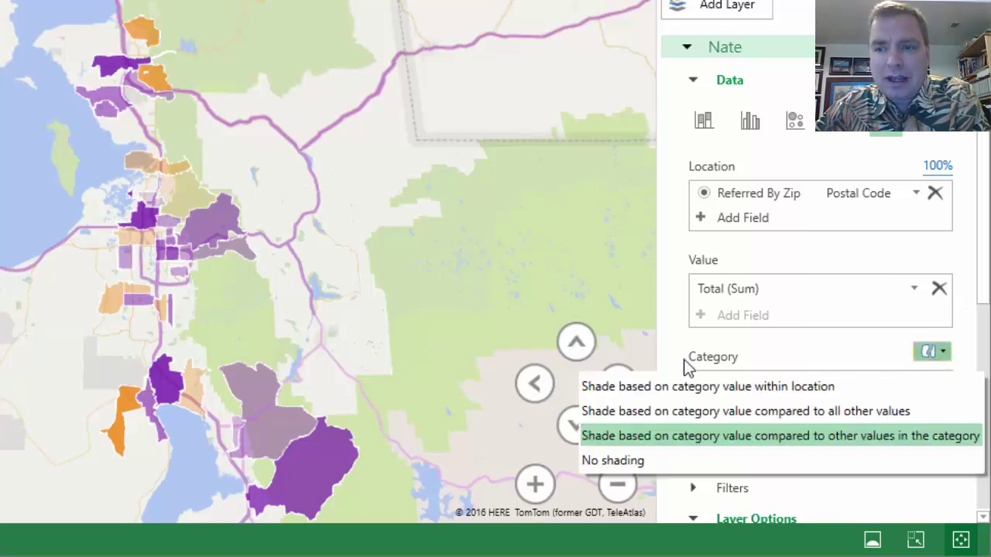
pyautogui.click(808, 388)
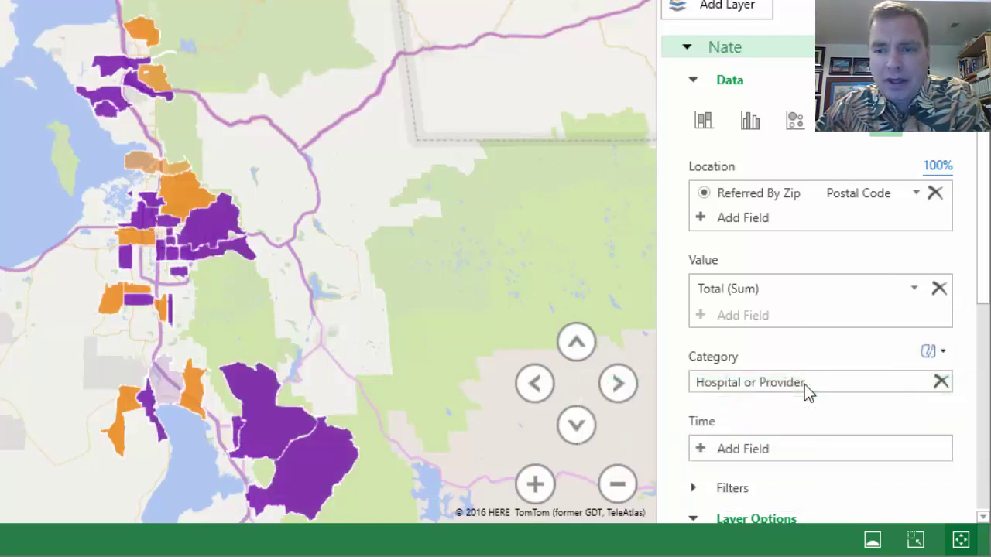
# Step: Delete the Hospital or Provider category field and collapse the Data section to reveal Layer Options
pyautogui.click(943, 383)
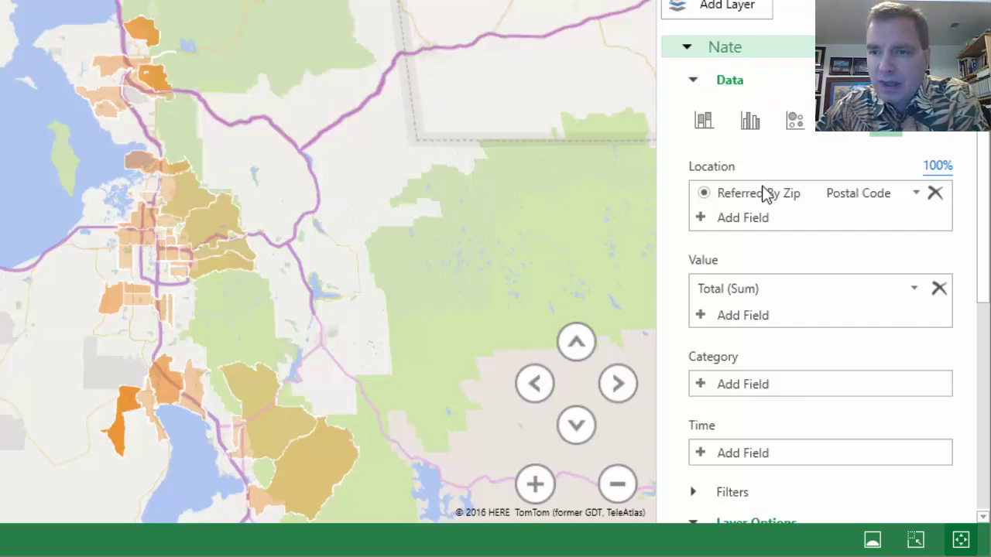
pyautogui.click(693, 82)
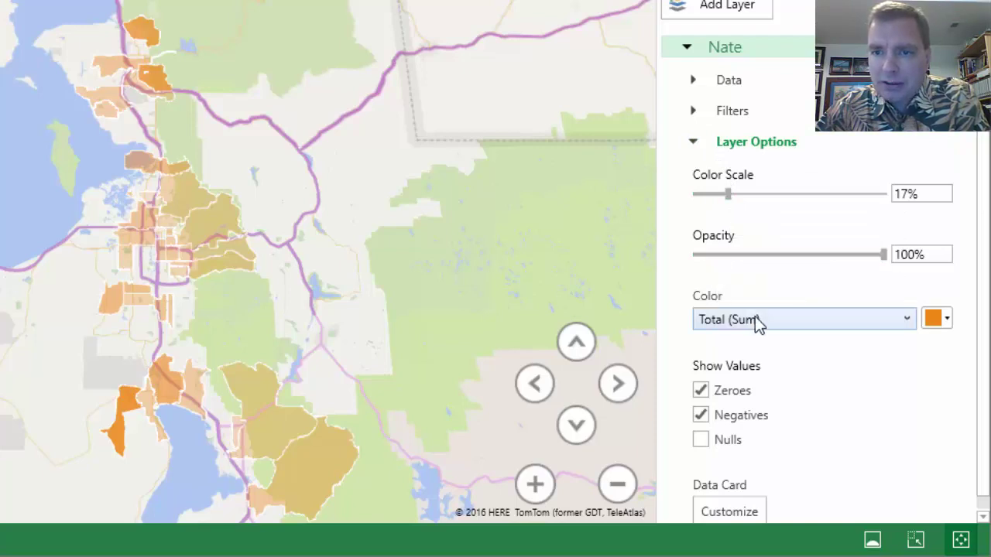
# Step: Set the layer colour to bright red after briefly trying green
pyautogui.click(948, 319)
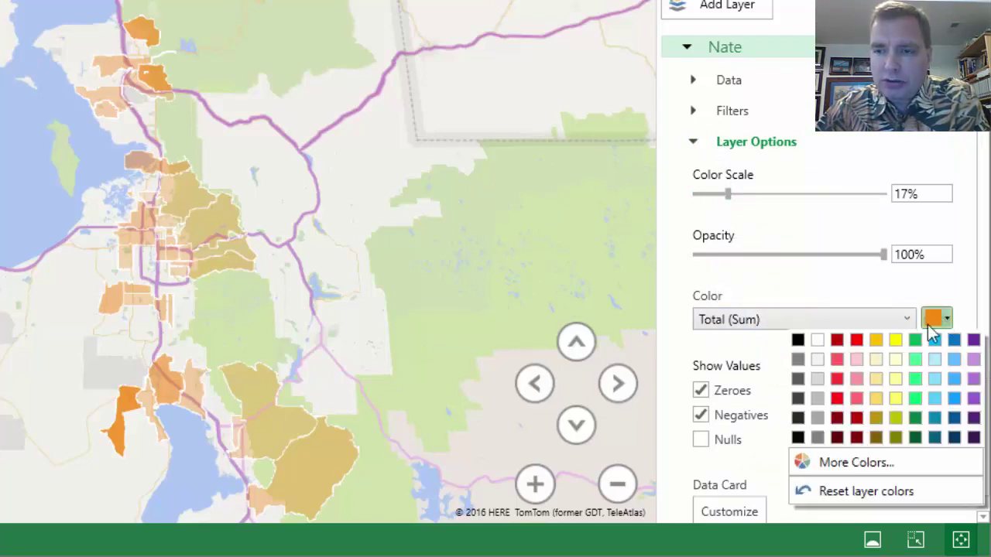
pyautogui.click(913, 342)
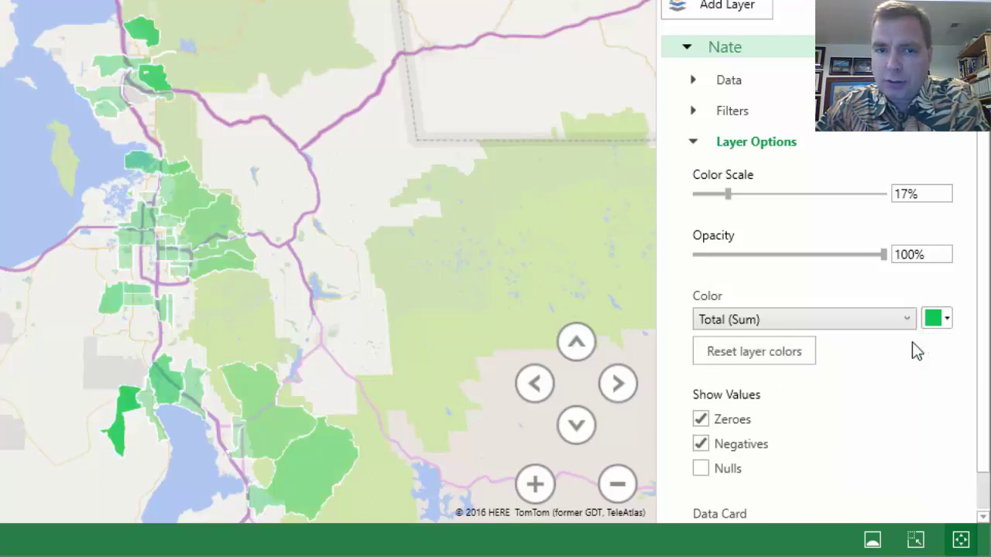
pyautogui.click(946, 319)
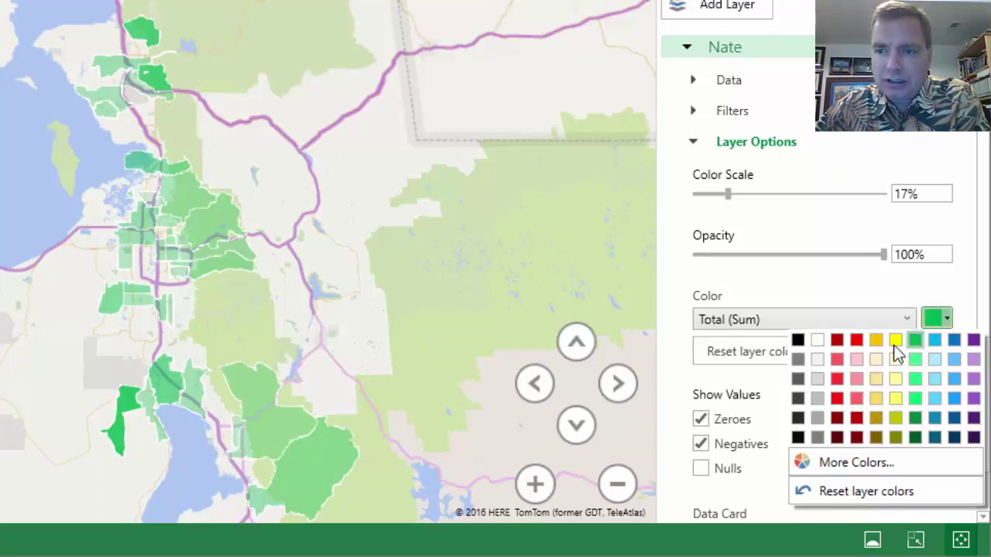
pyautogui.click(856, 340)
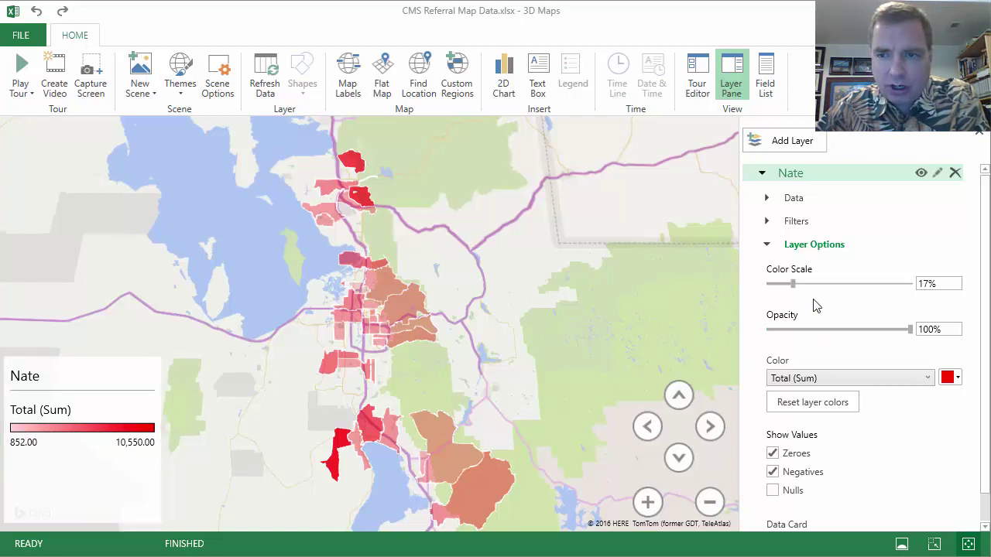
# Step: Return the Color Scale to 17% after testing stronger values, then collapse Layer Options
pyautogui.moveTo(793, 284); pyautogui.dragTo(885, 285)
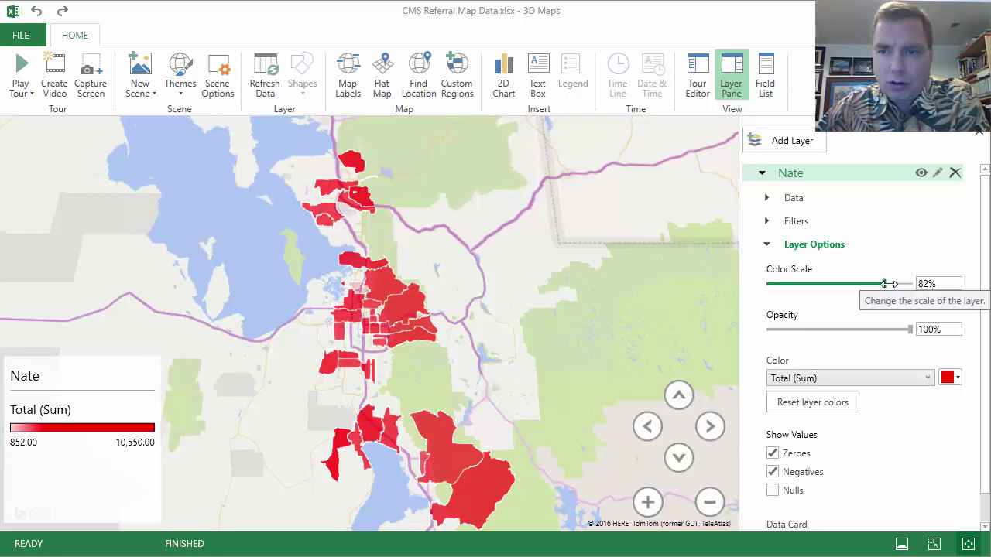
pyautogui.moveTo(884, 284); pyautogui.dragTo(796, 286)
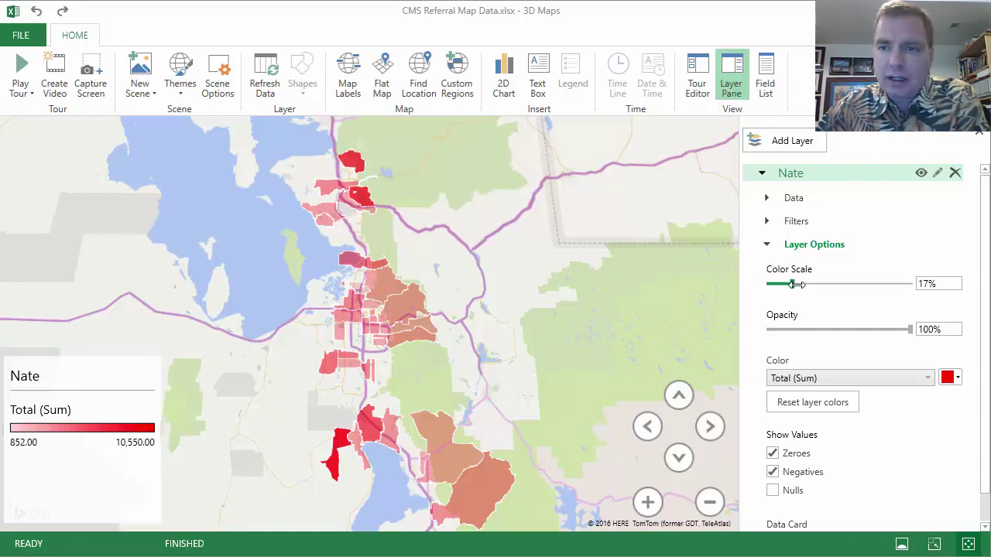
pyautogui.click(766, 245)
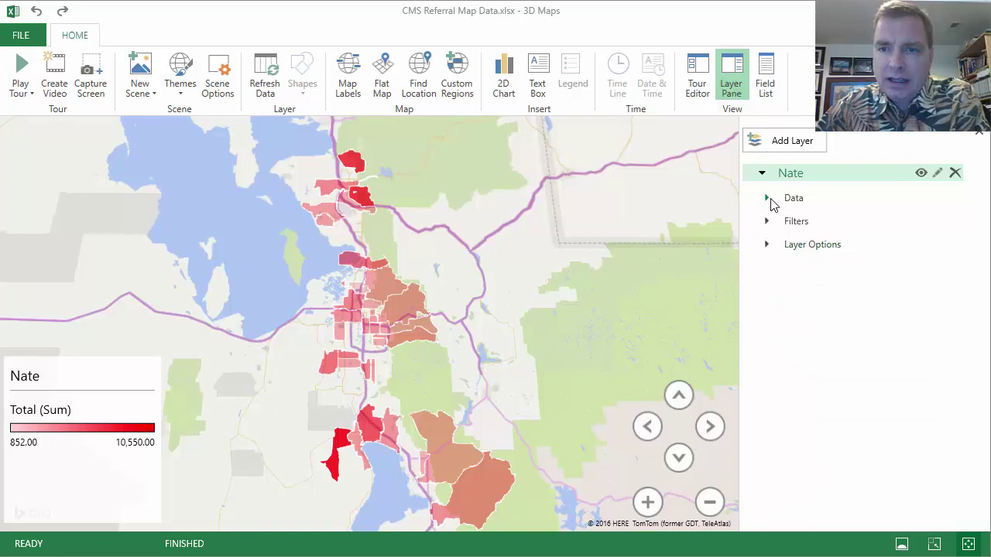
# Step: Expand the Nate layer's Data section to show the zip location and Total (Sum) fields
pyautogui.click(768, 199)
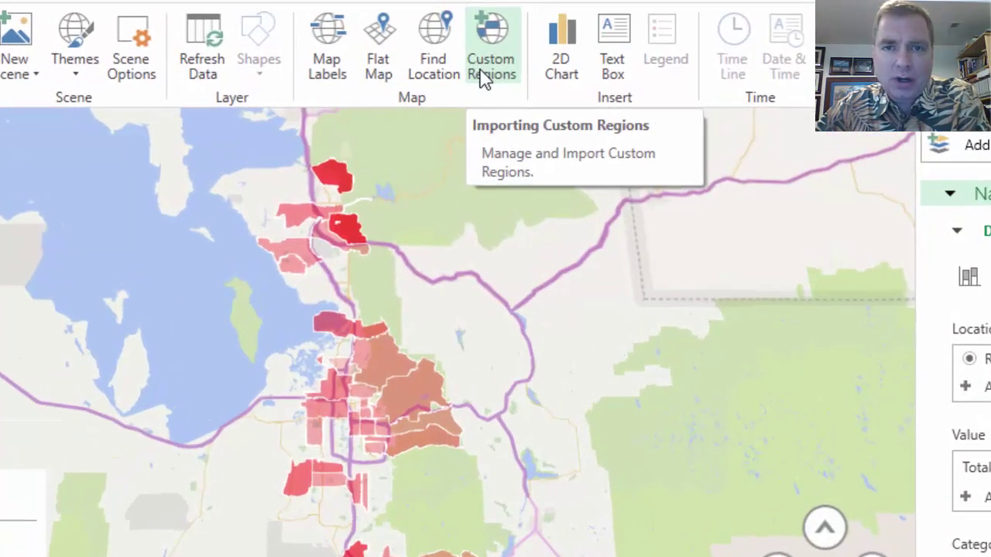
pyautogui.click(483, 78)
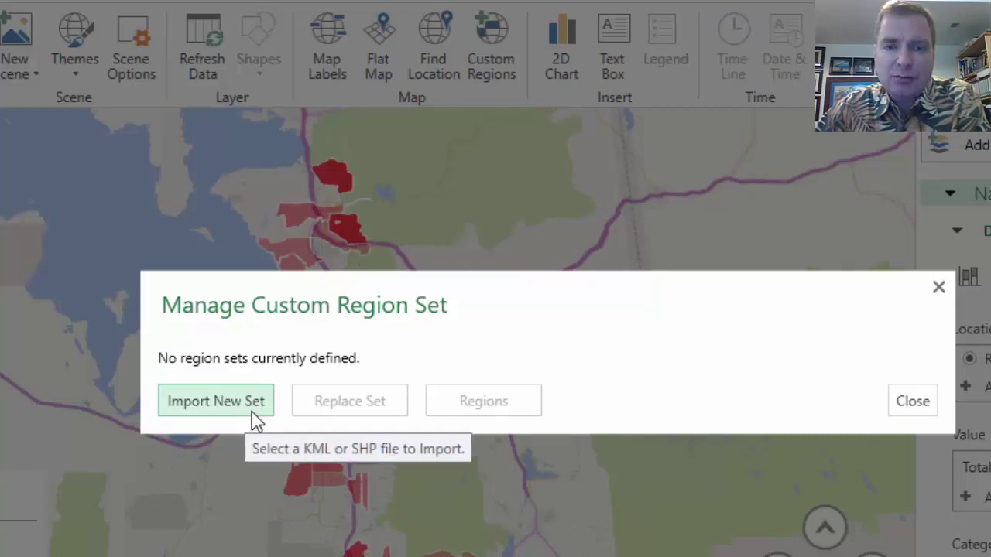
pyautogui.click(905, 406)
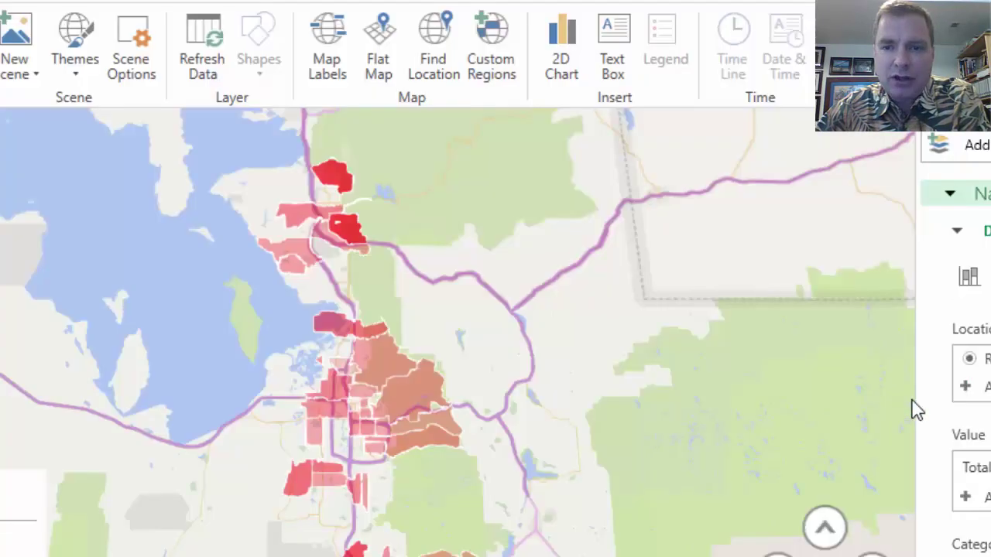
# Step: Collapse the Nate layer's Data section, leaving the red region map and its legend
pyautogui.moveTo(334, 184)
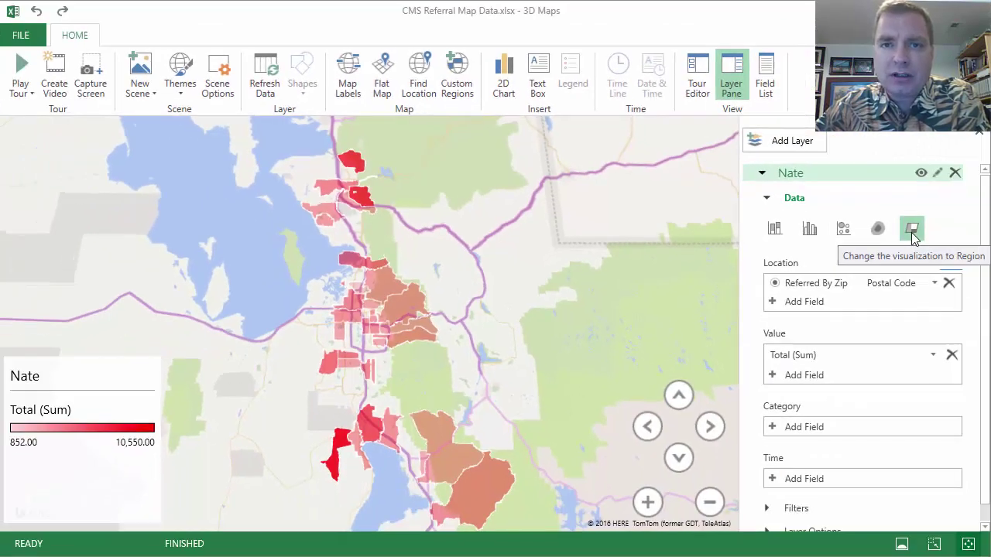
pyautogui.click(767, 200)
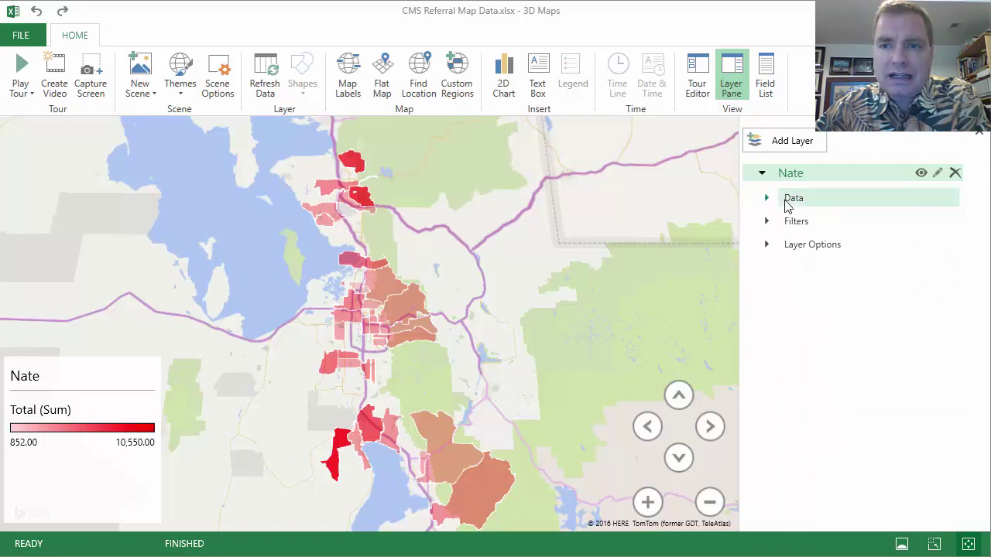